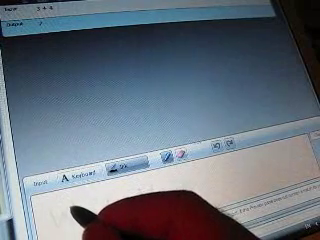
Handwrite '3+√5=' in the Write Here ink panel
{"action": "left_click_drag", "start_coordinate": [78, 205], "coordinate": [72, 228]}
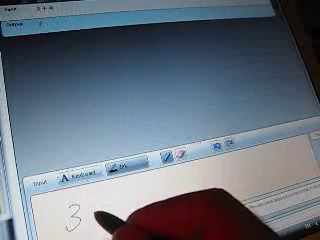
{"action": "mouse_move", "coordinate": [90, 212]}
{"action": "left_mouse_down"}
{"action": "mouse_move", "coordinate": [108, 212]}
{"action": "mouse_move", "coordinate": [99, 224]}
{"action": "left_mouse_up"}
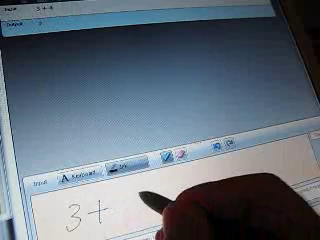
{"action": "mouse_move", "coordinate": [165, 183]}
{"action": "left_mouse_down"}
{"action": "mouse_move", "coordinate": [148, 184]}
{"action": "mouse_move", "coordinate": [128, 210]}
{"action": "mouse_move", "coordinate": [118, 202]}
{"action": "left_mouse_up"}
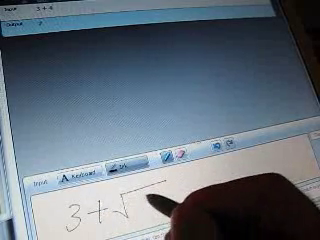
{"action": "left_click_drag", "start_coordinate": [148, 195], "coordinate": [138, 215]}
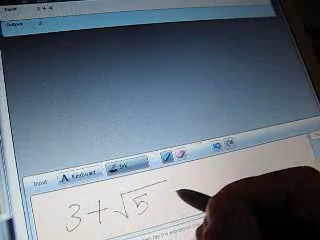
{"action": "left_click_drag", "start_coordinate": [175, 196], "coordinate": [195, 196]}
{"action": "left_click_drag", "start_coordinate": [176, 203], "coordinate": [195, 203]}
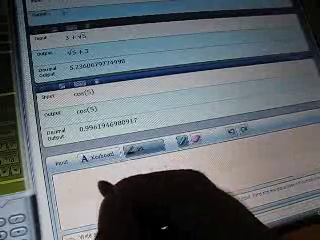
Handwrite 'sin 90' in the ink panel
{"action": "left_click_drag", "start_coordinate": [100, 185], "coordinate": [92, 208]}
{"action": "left_click_drag", "start_coordinate": [112, 188], "coordinate": [113, 206]}
{"action": "mouse_move", "coordinate": [124, 190]}
{"action": "left_mouse_down"}
{"action": "mouse_move", "coordinate": [125, 206]}
{"action": "mouse_move", "coordinate": [132, 202]}
{"action": "left_mouse_up"}
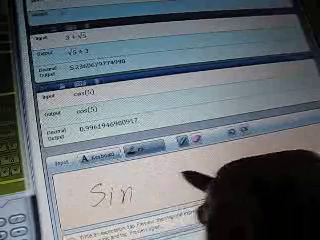
{"action": "left_click_drag", "start_coordinate": [148, 178], "coordinate": [150, 200]}
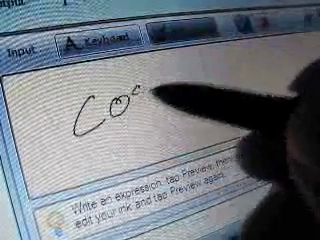
Finish 'cos' and add '(0' to the handwritten entry
{"action": "left_click_drag", "start_coordinate": [150, 85], "coordinate": [140, 115]}
{"action": "left_click_drag", "start_coordinate": [170, 80], "coordinate": [165, 110]}
{"action": "left_click_drag", "start_coordinate": [190, 80], "coordinate": [192, 100]}
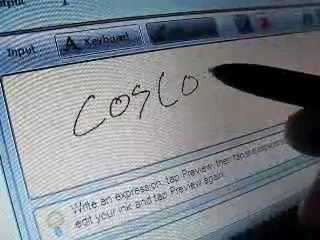